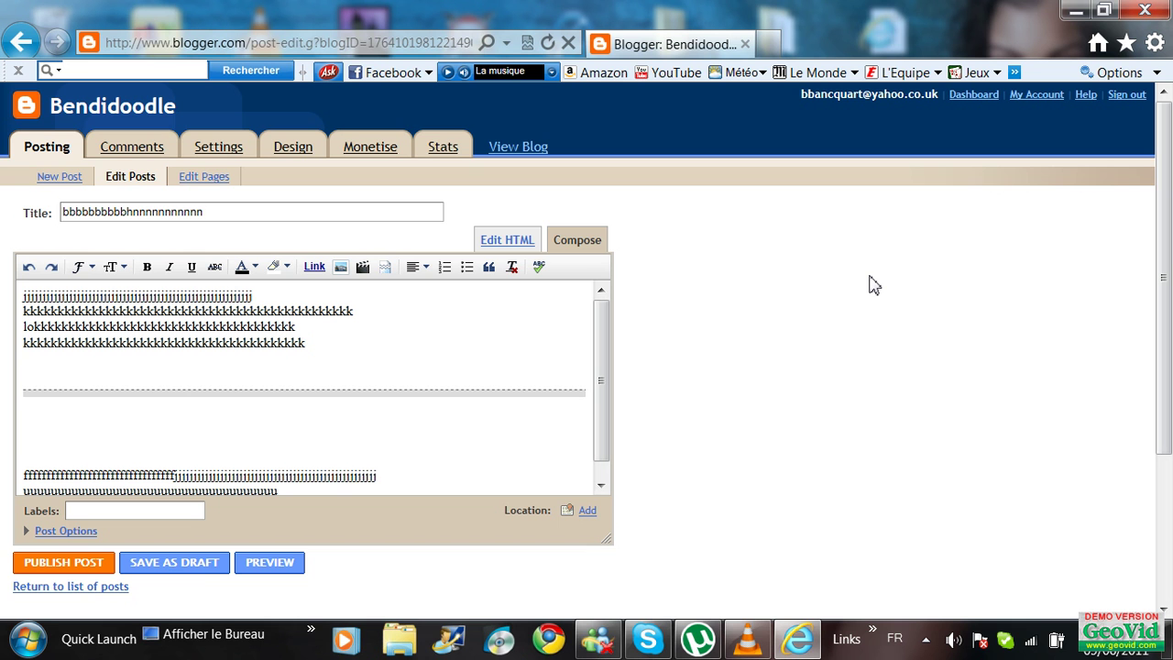
Delete the horizontal rule, insert a jump break in its place, and publish the post
click(477, 397)
key(Delete)
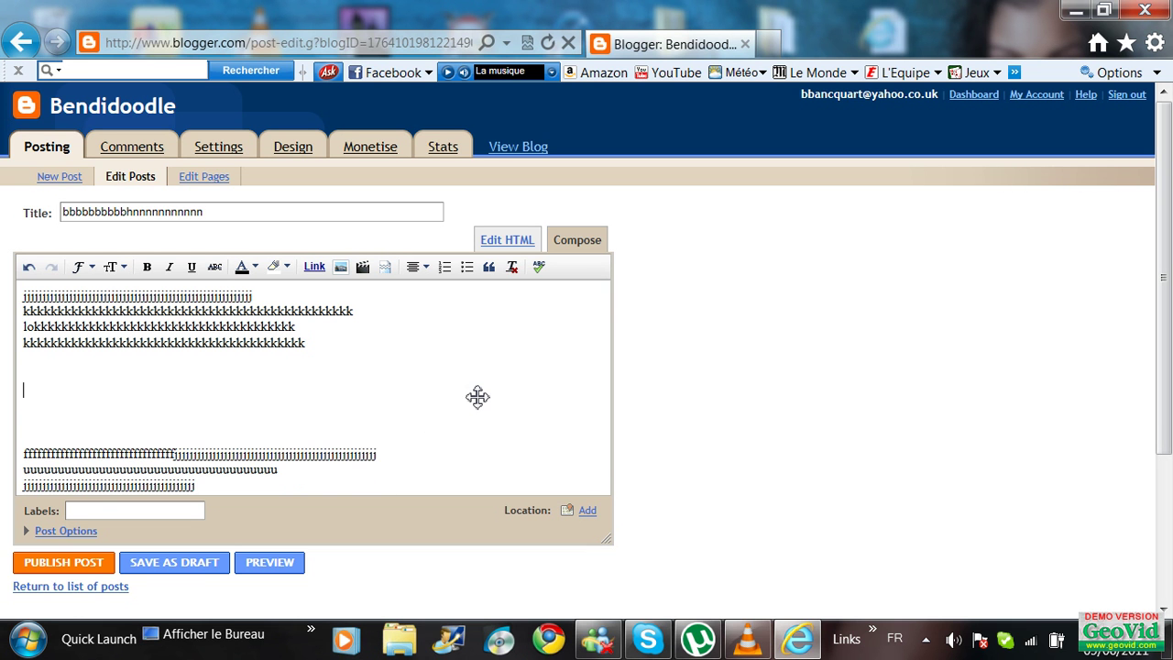
click(385, 267)
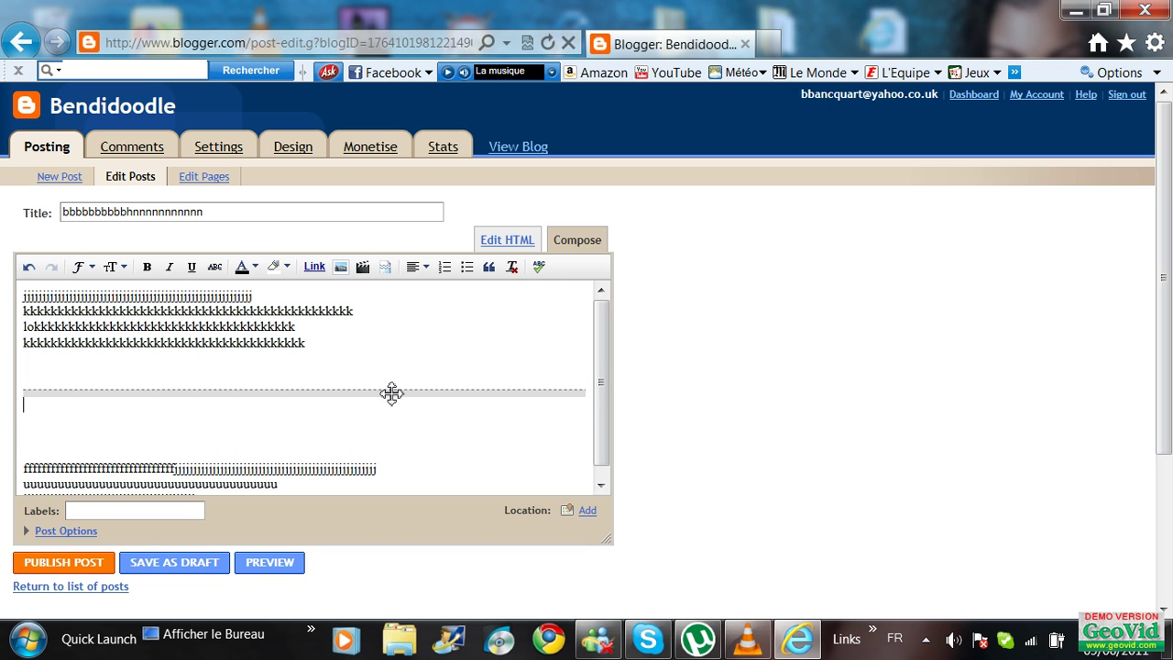
click(40, 567)
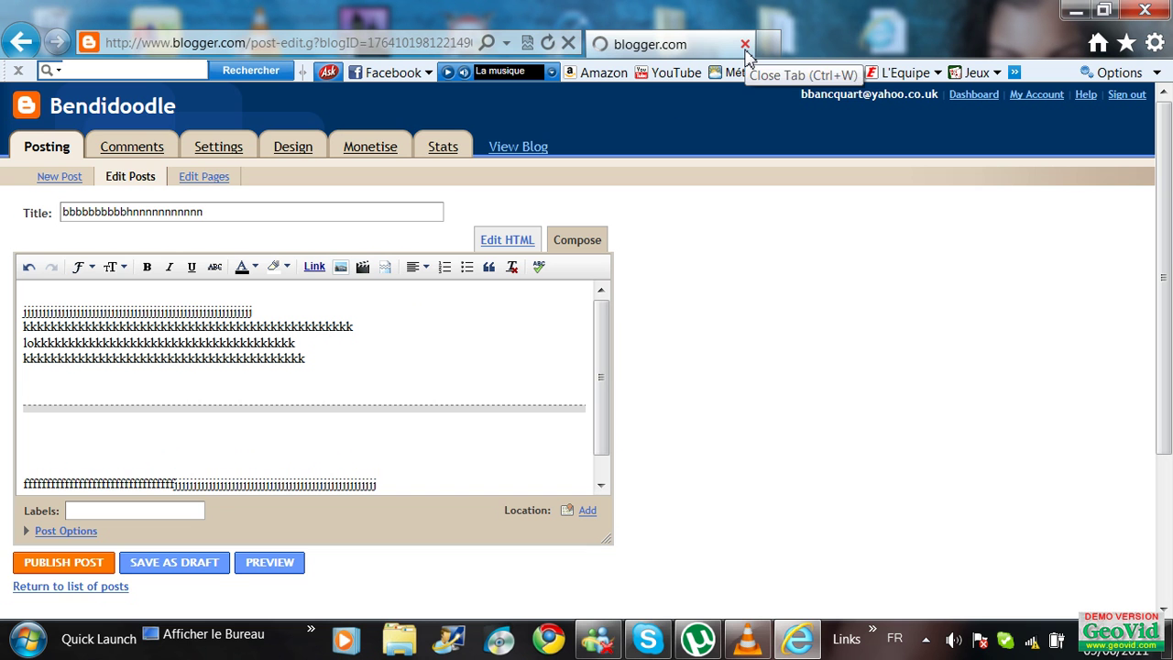
Finish publishing to reach the 'Your blog post published successfully!' page
click(66, 562)
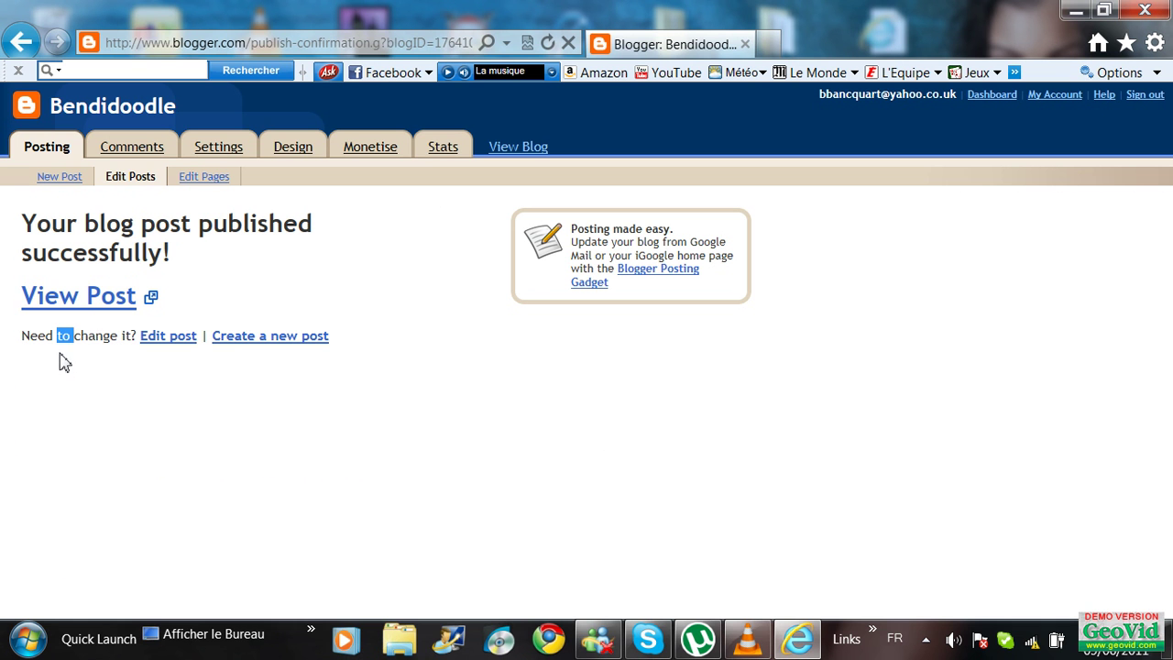
Open the post via View Post, then select its date-and-post path in the address bar
click(91, 310)
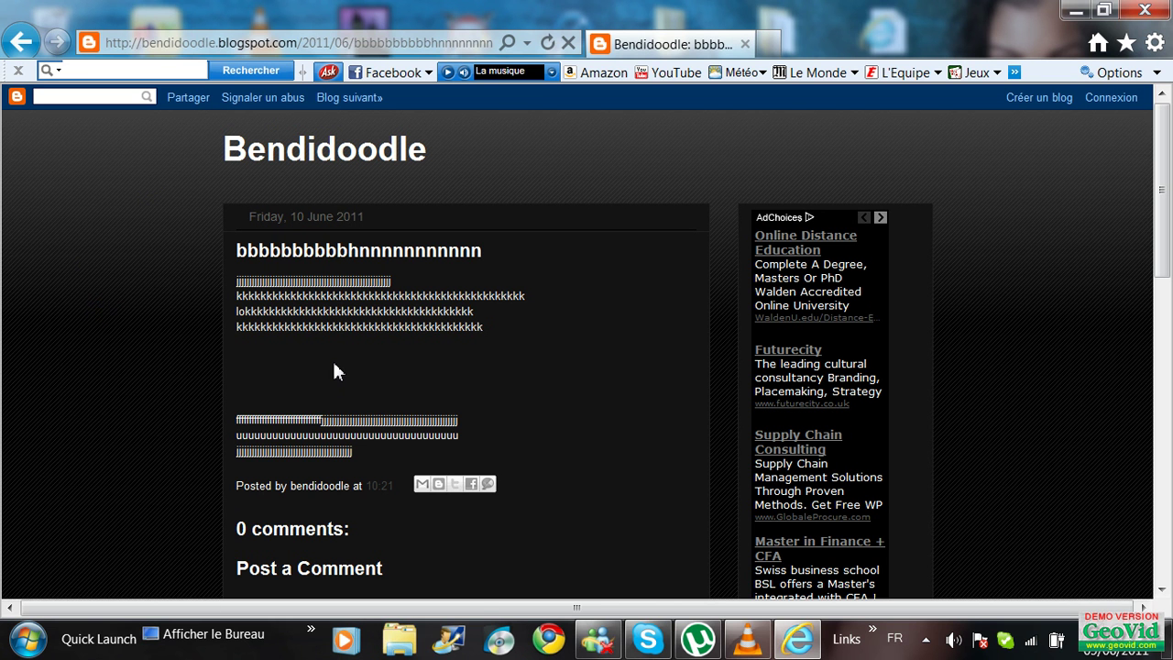
click(309, 43)
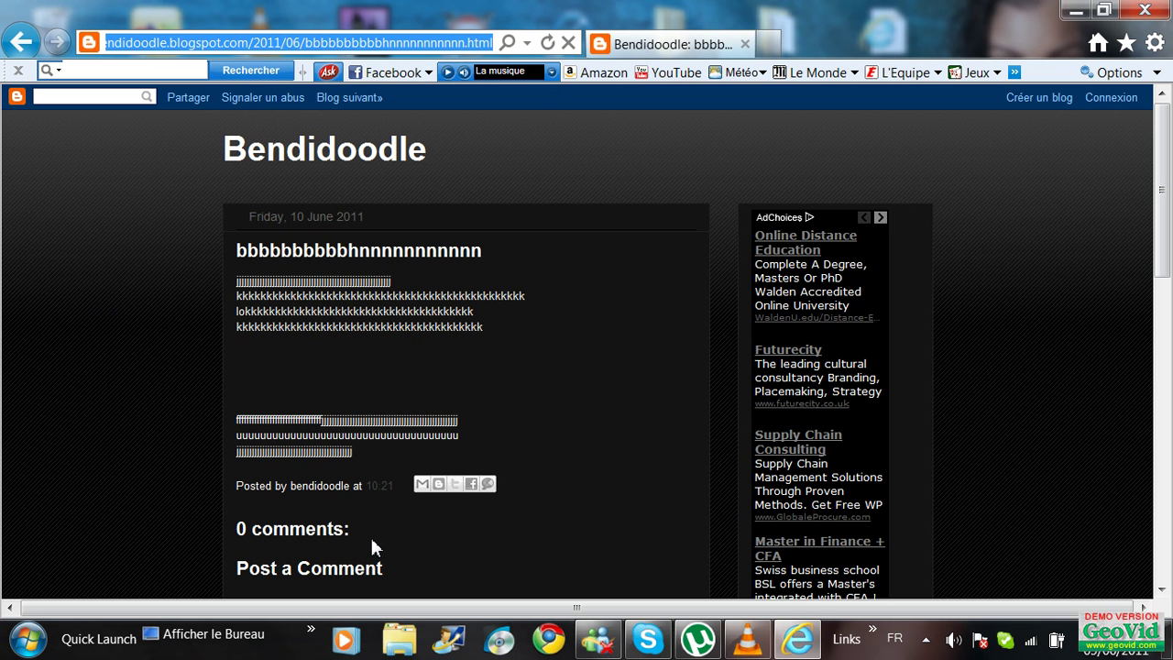
click(269, 275)
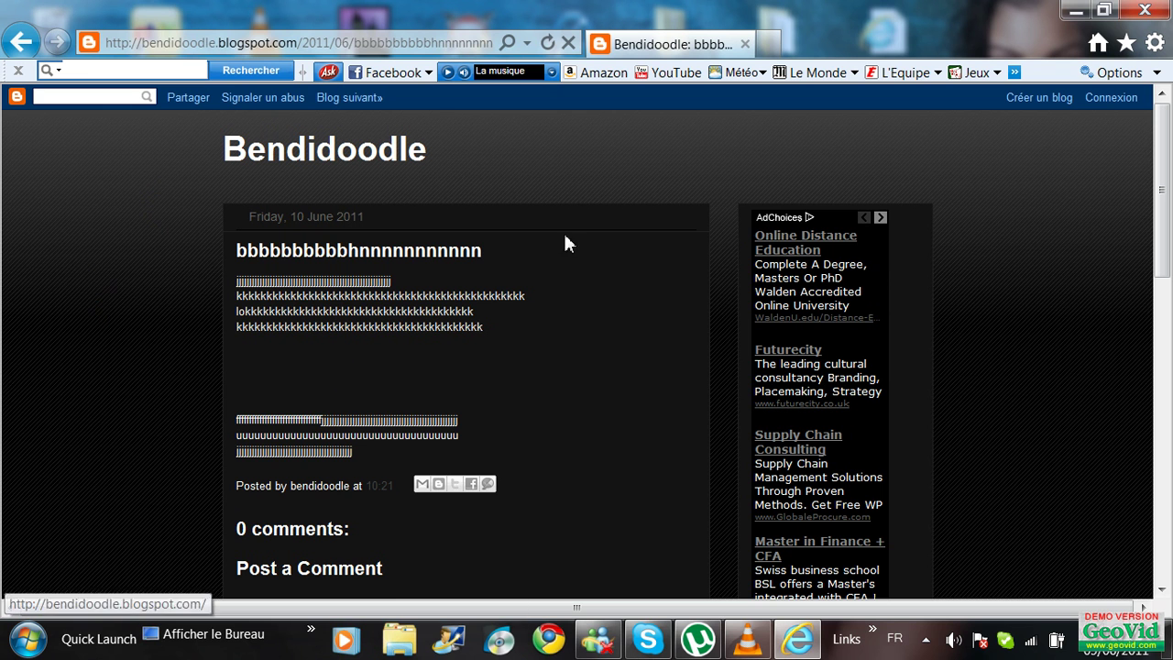
click(229, 43)
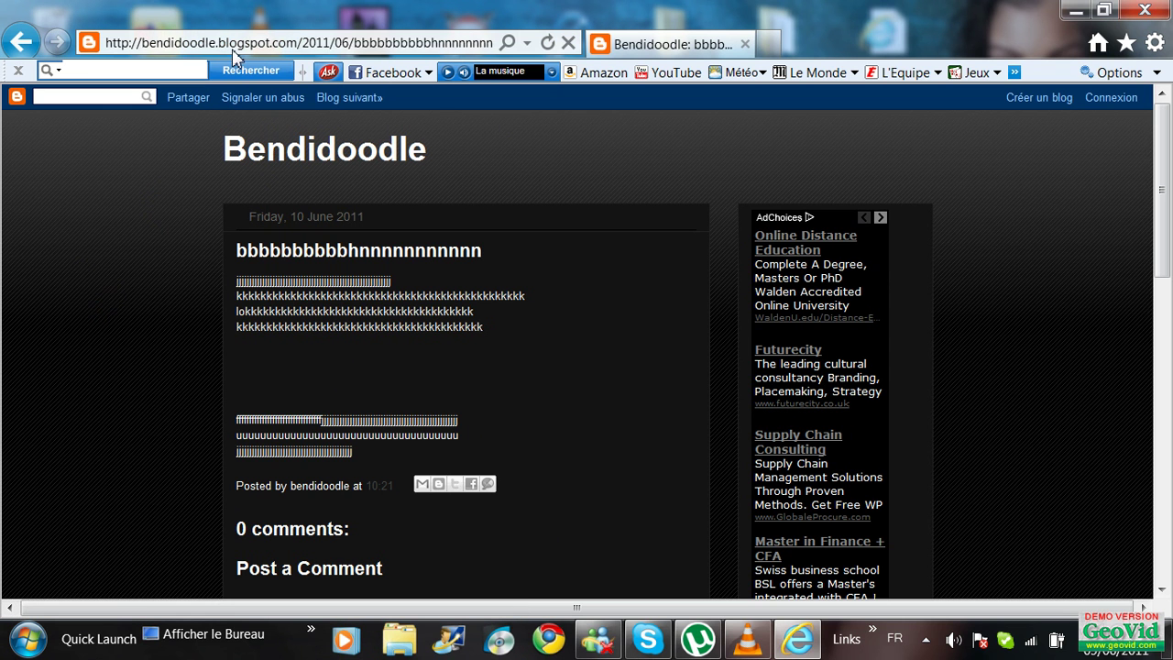
click(257, 43)
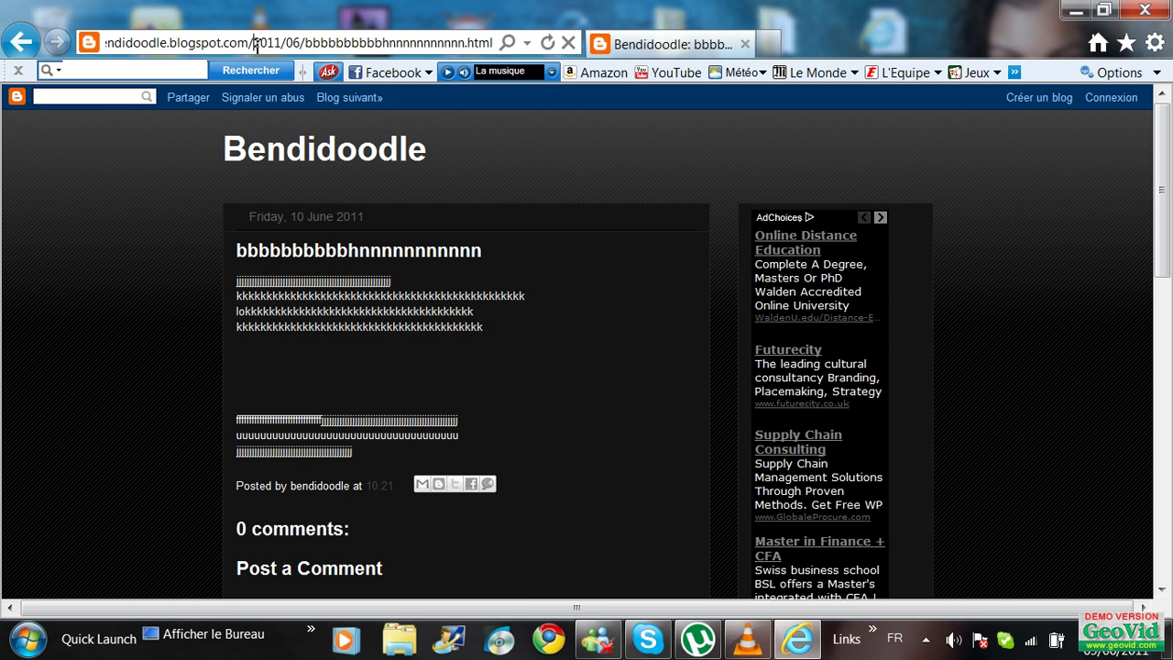
drag(254, 44, 569, 9)
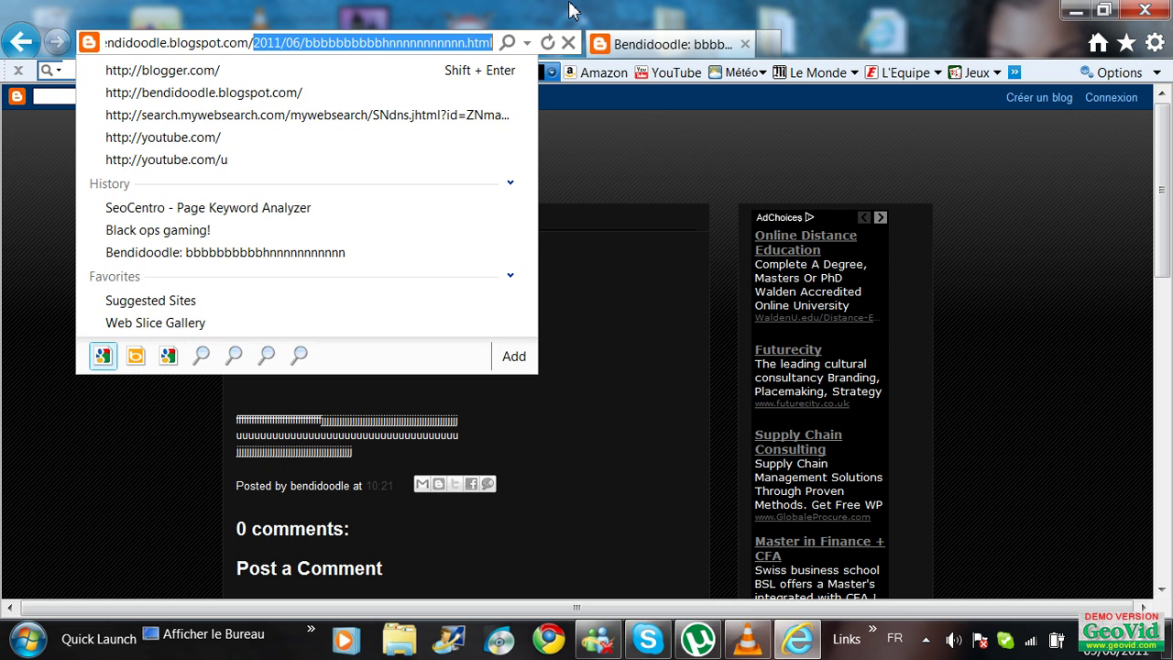
key(Escape)
key(BackSpace)
key(BackSpace)
key(BackSpace)
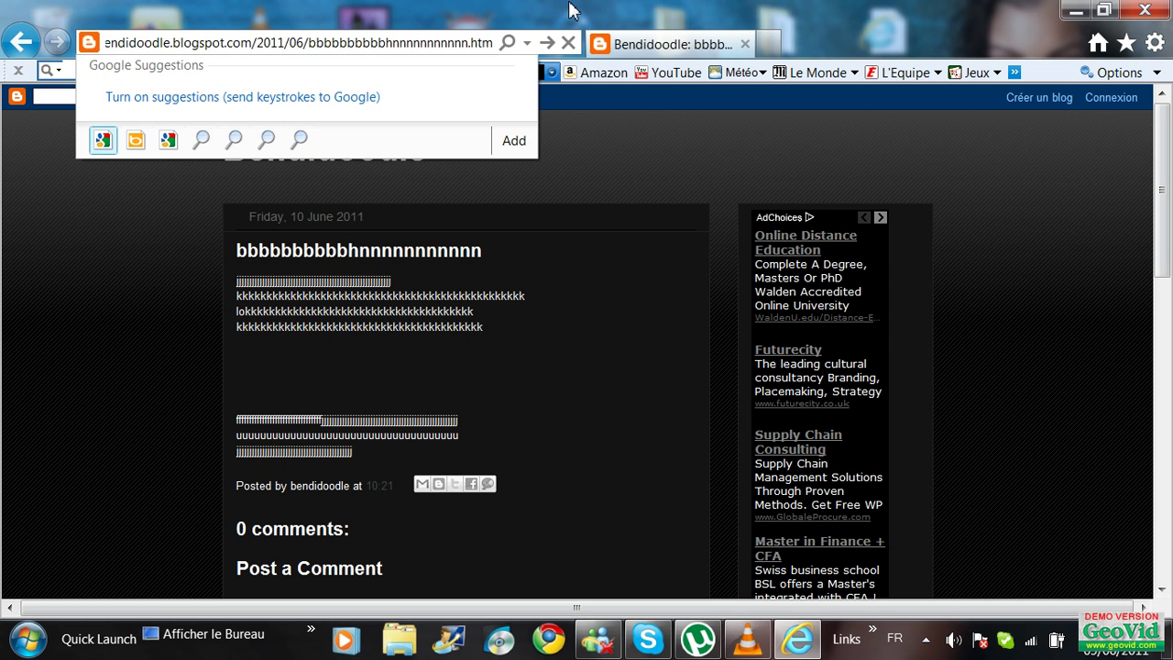
key(BackSpace)
key(BackSpace)
key(BackSpace)
key(BackSpace)
key(BackSpace)
key(BackSpace)
key(Return)
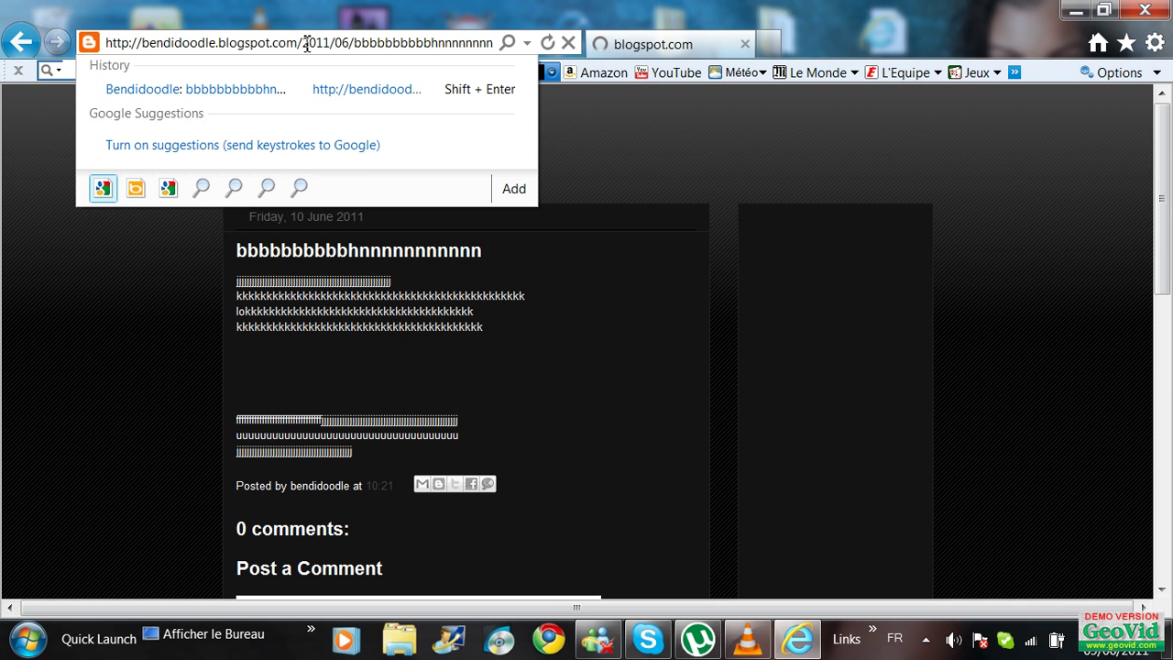
drag(303, 42, 583, 5)
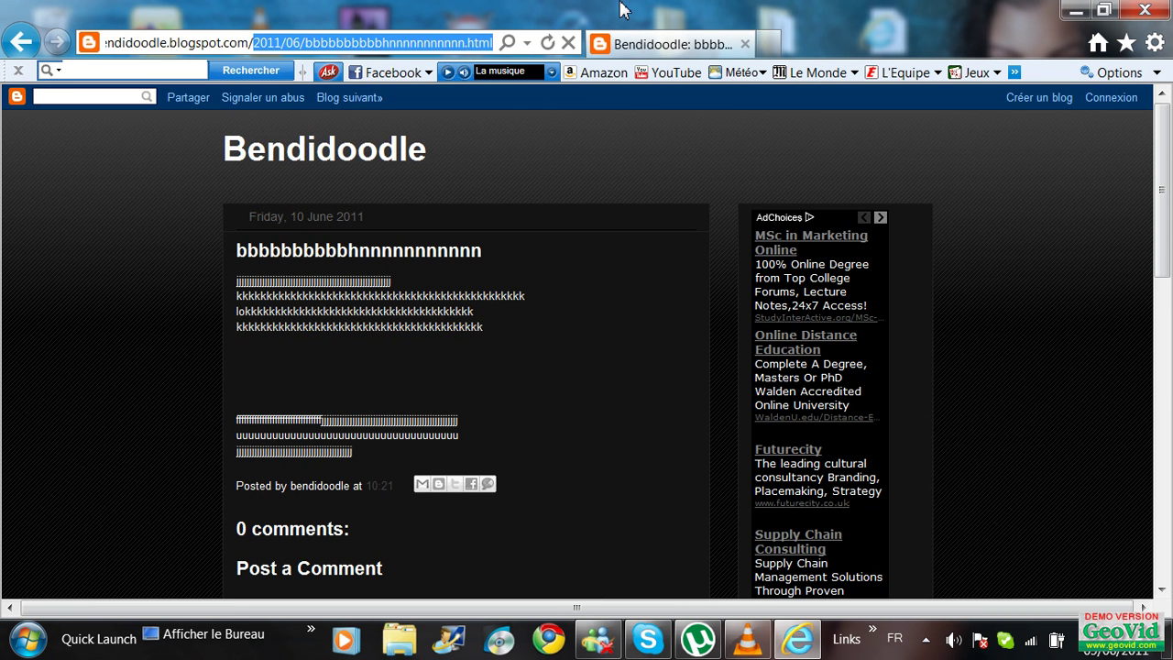
Trim the URL to the blog root, load the homepage, and follow the post's 'Read more »' link
key(BackSpace)
key(Escape)
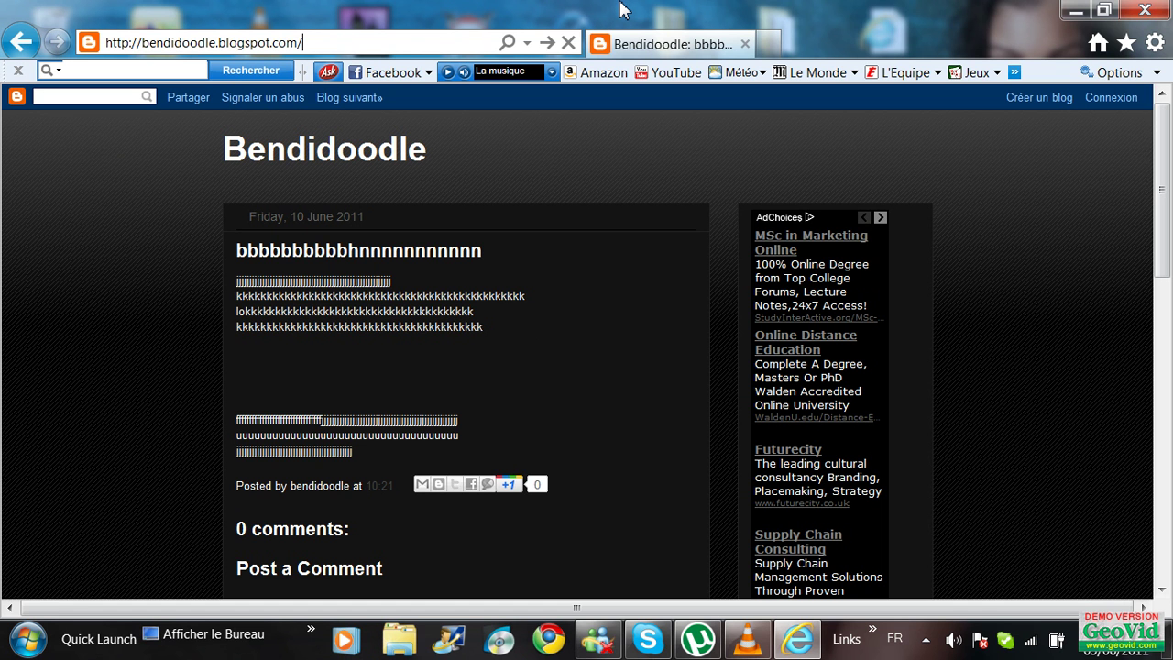
key(Return)
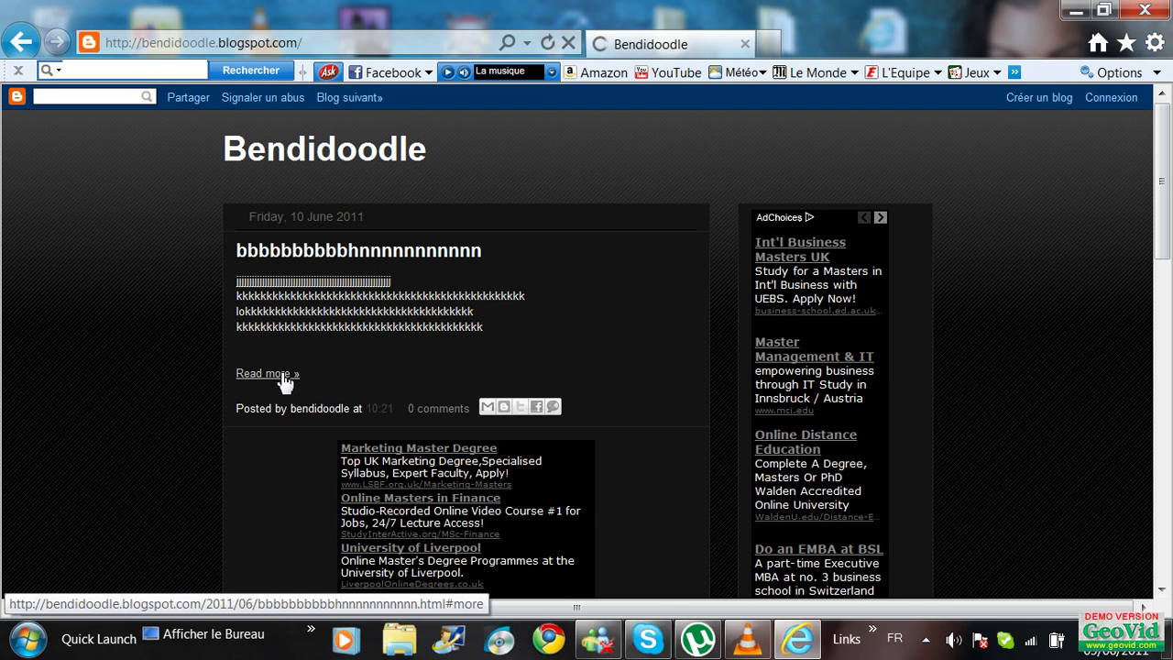
click(279, 376)
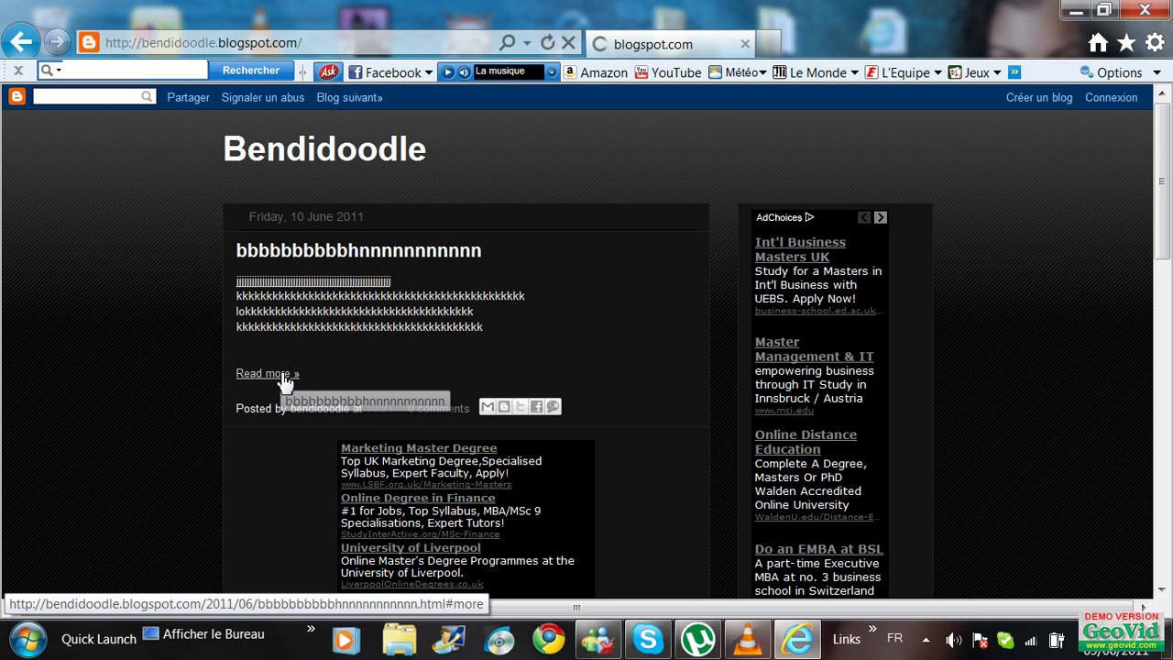
click(281, 375)
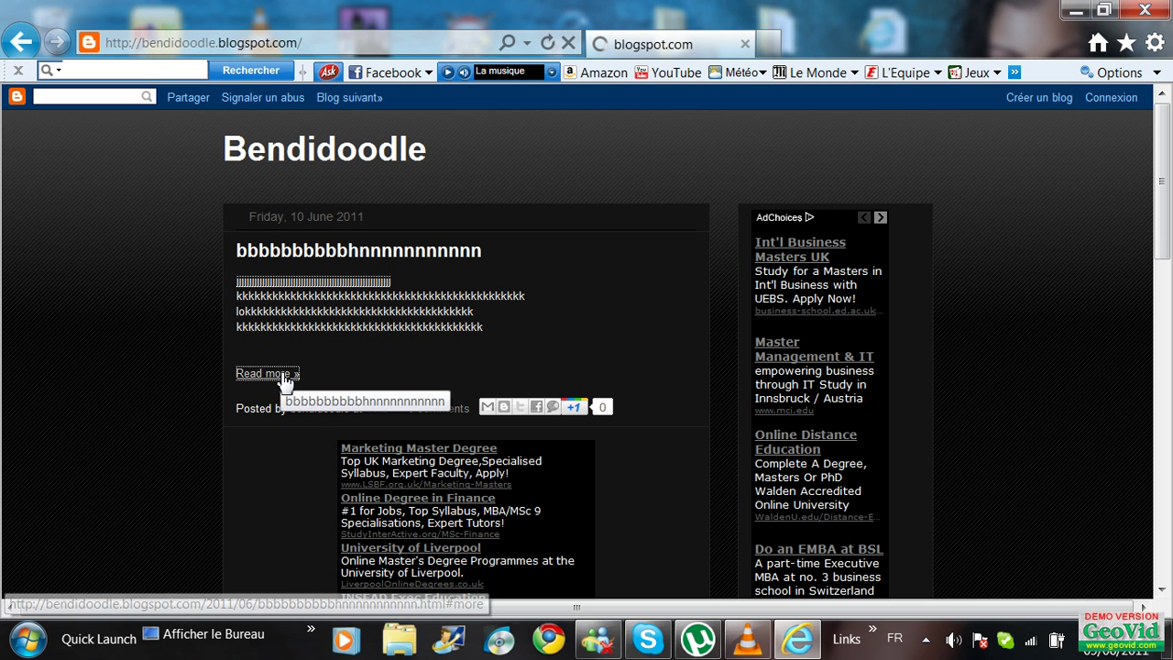